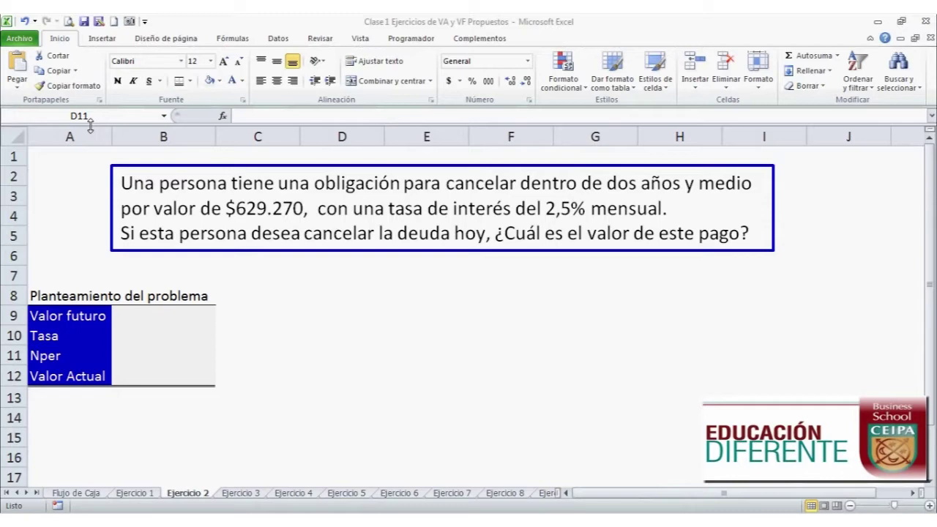
# Select cell B9 on the Ejercicio 2 sheet for the future value
pyautogui.click(181, 313)
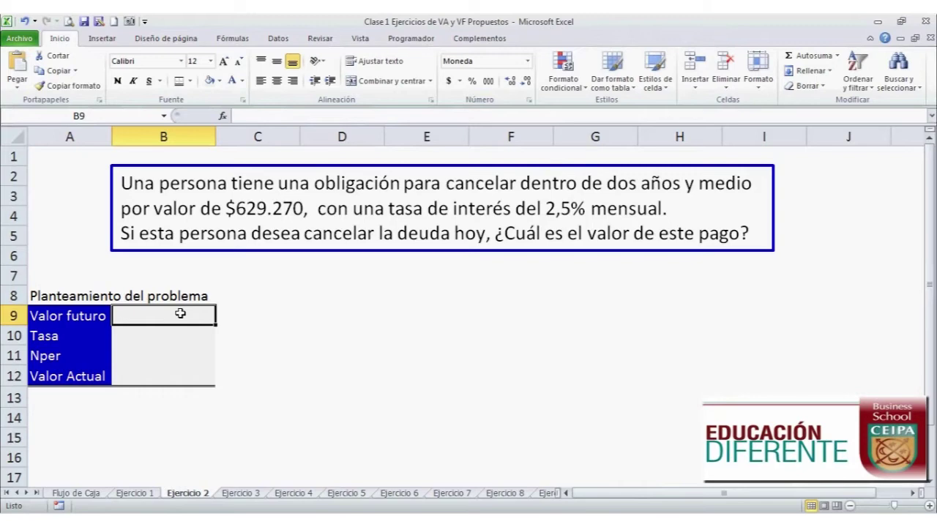
# Enter future value 629.270 in B9 and rate 2,5 'mensual' in B10, showing one decimal
pyautogui.write('62')
pyautogui.write('9.27')
pyautogui.write('0')
pyautogui.press('Return')
pyautogui.click(180, 315)
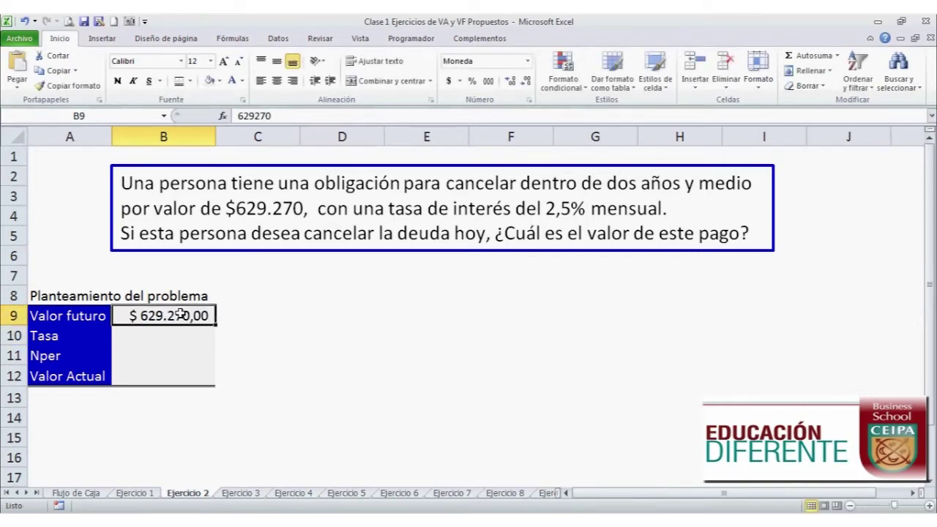
pyautogui.press('Return')
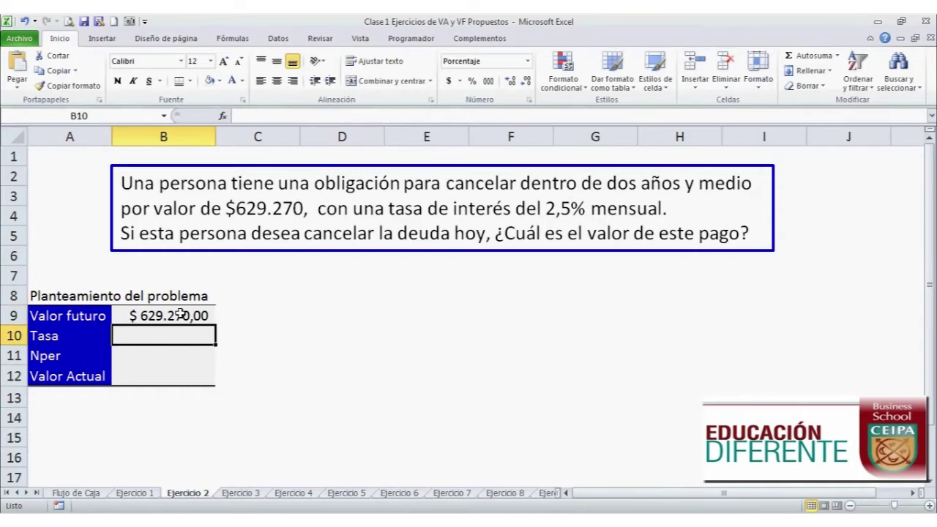
pyautogui.write('2,5')
pyautogui.press('Tab')
pyautogui.write('mensual')
pyautogui.press('Return')
pyautogui.press('Left')
pyautogui.press('Up')
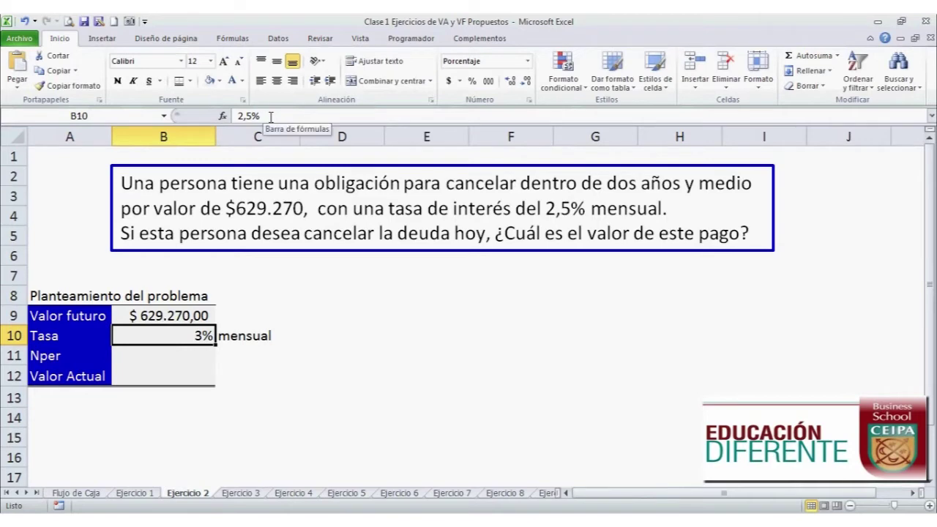
pyautogui.click(514, 84)
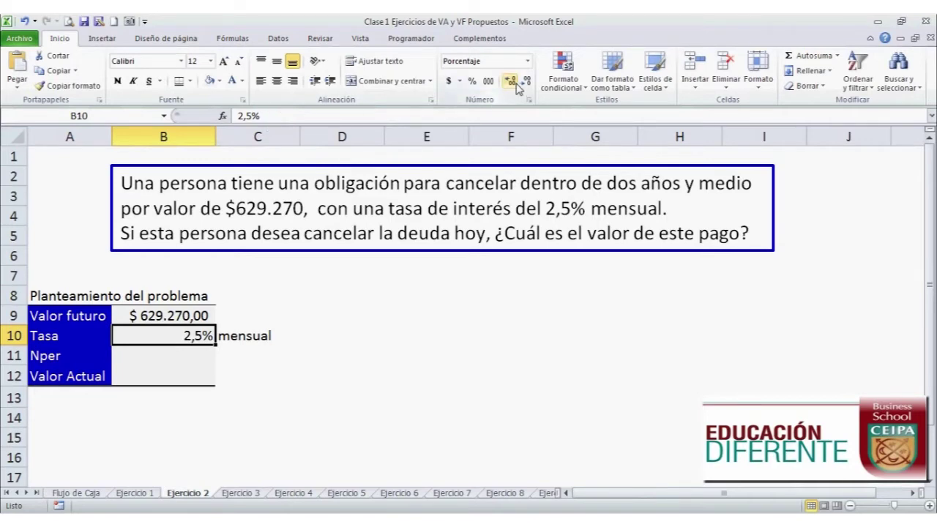
# Enter 30 'meses' as the number of periods in B11
pyautogui.click(165, 359)
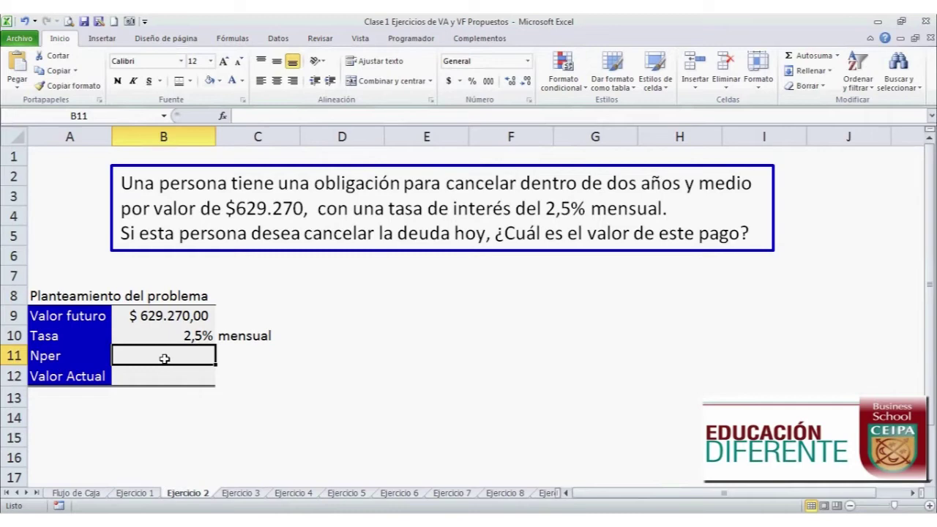
pyautogui.write('30')
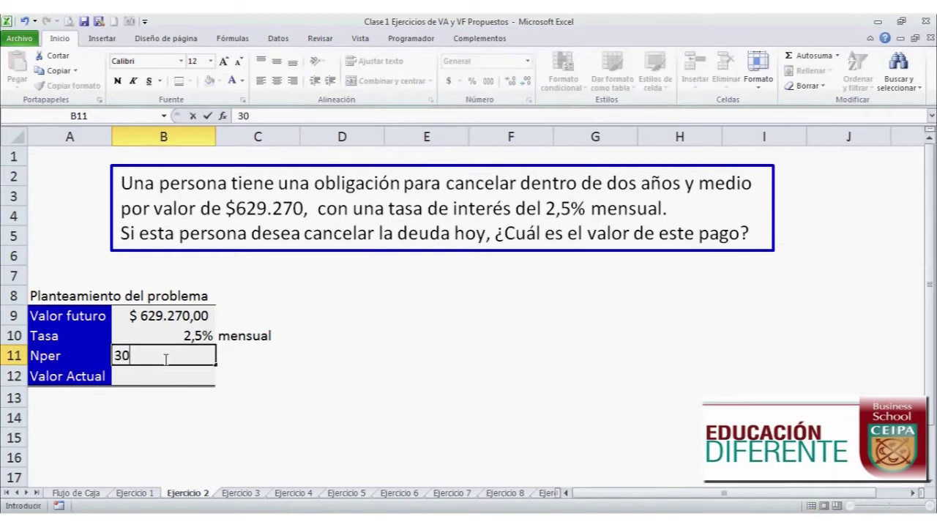
pyautogui.press('Tab')
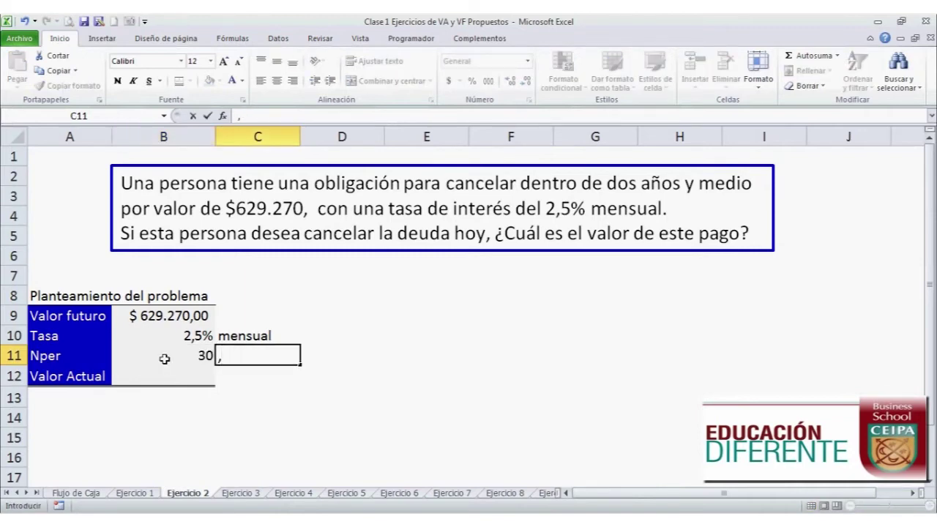
pyautogui.write('meses')
pyautogui.press('Return')
pyautogui.press('Left')
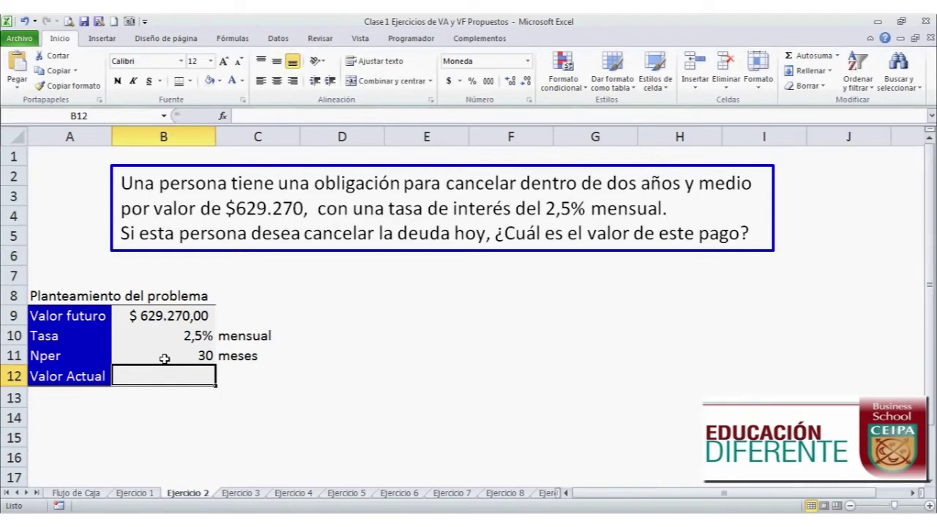
# Insert the VA financial function into B12 and move its arguments dialog aside
pyautogui.click(248, 38)
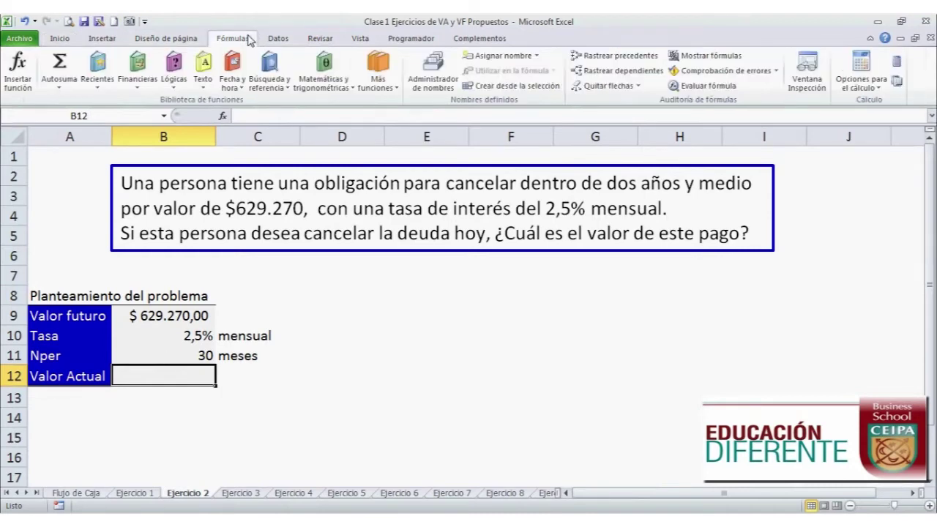
pyautogui.click(139, 82)
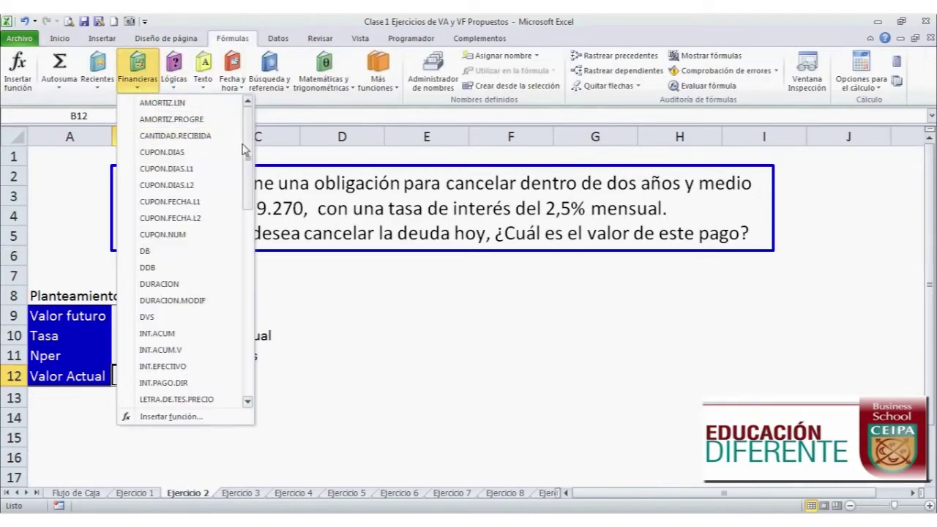
pyautogui.moveTo(251, 140); pyautogui.dragTo(258, 326)
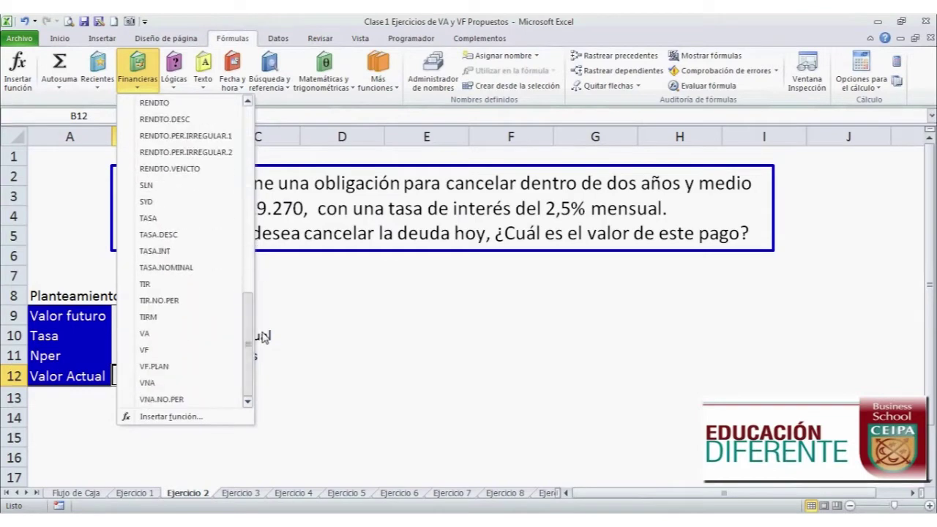
pyautogui.click(172, 335)
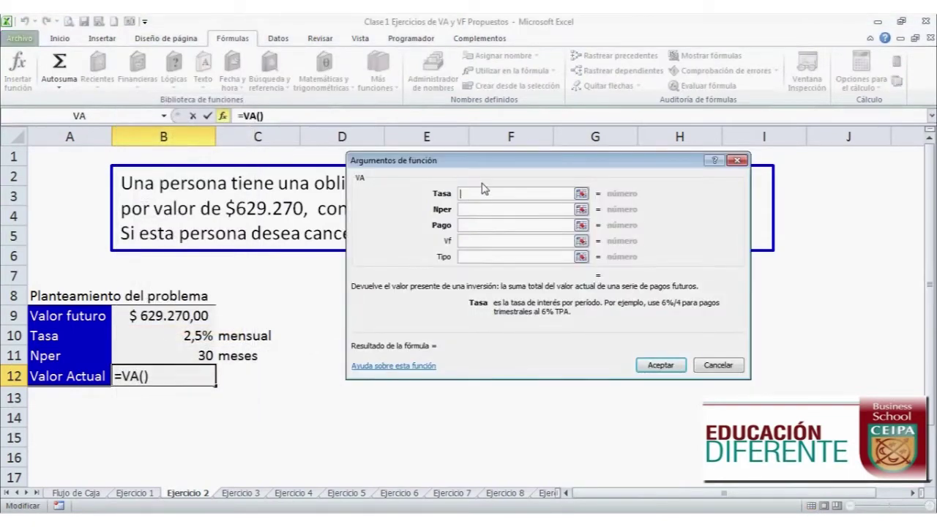
pyautogui.moveTo(472, 163); pyautogui.dragTo(479, 273)
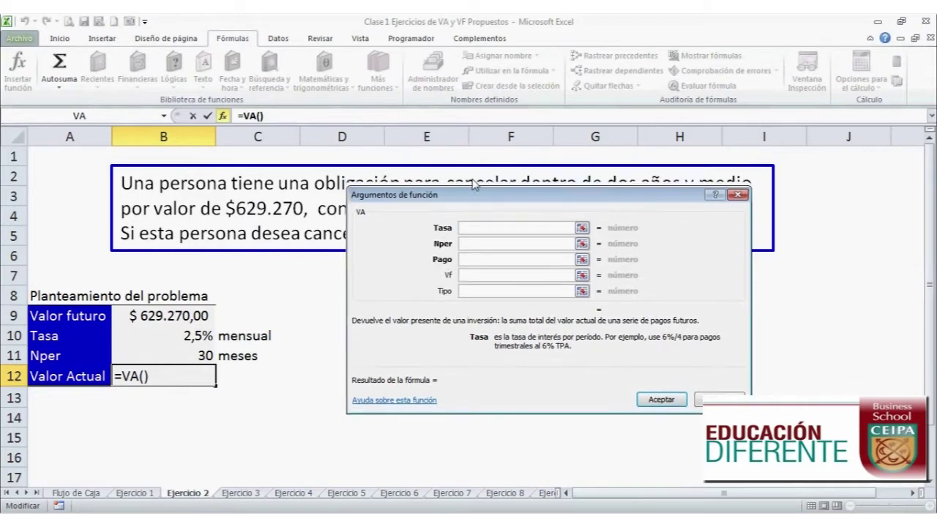
# Set VA arguments Tasa=B10, Nper=B11, Vf=-B9 and confirm, giving $299.999,87
pyautogui.click(199, 334)
pyautogui.click(468, 321)
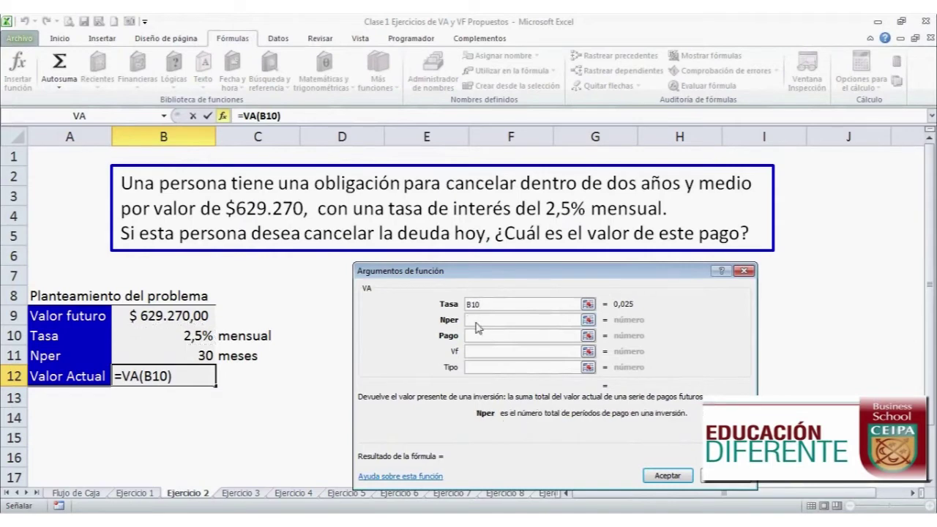
pyautogui.click(199, 354)
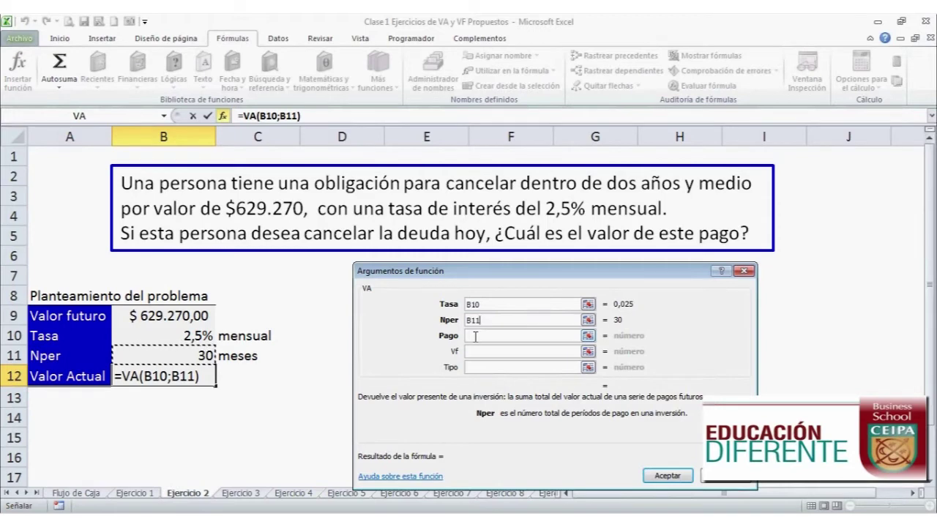
pyautogui.click(476, 353)
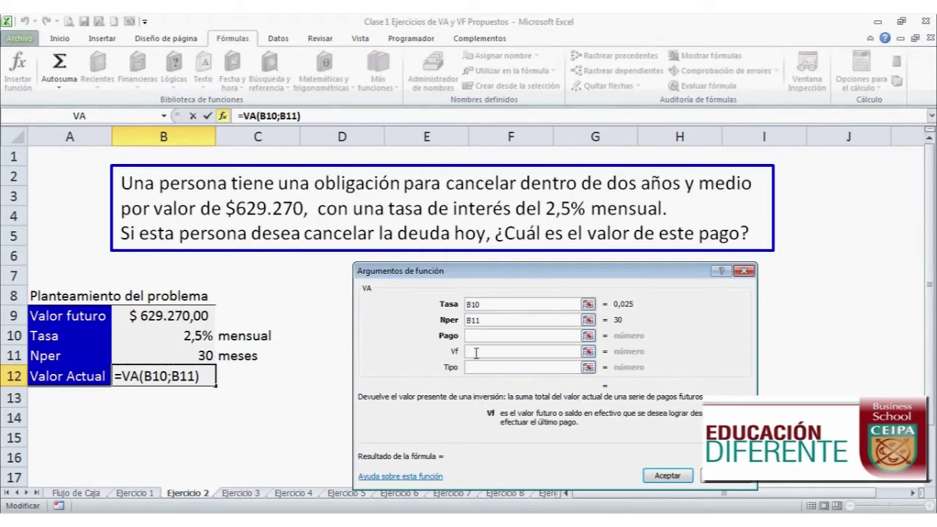
pyautogui.write('-')
pyautogui.click(167, 315)
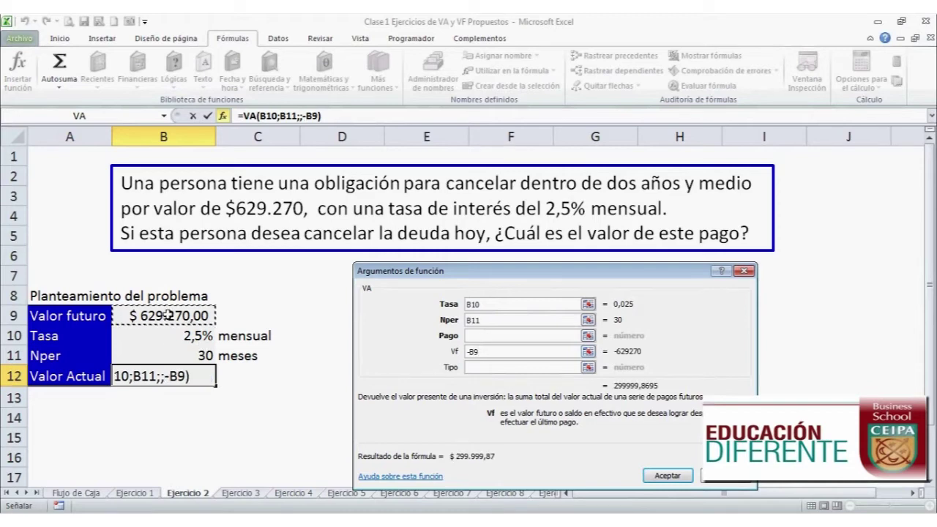
pyautogui.moveTo(568, 273); pyautogui.dragTo(539, 141)
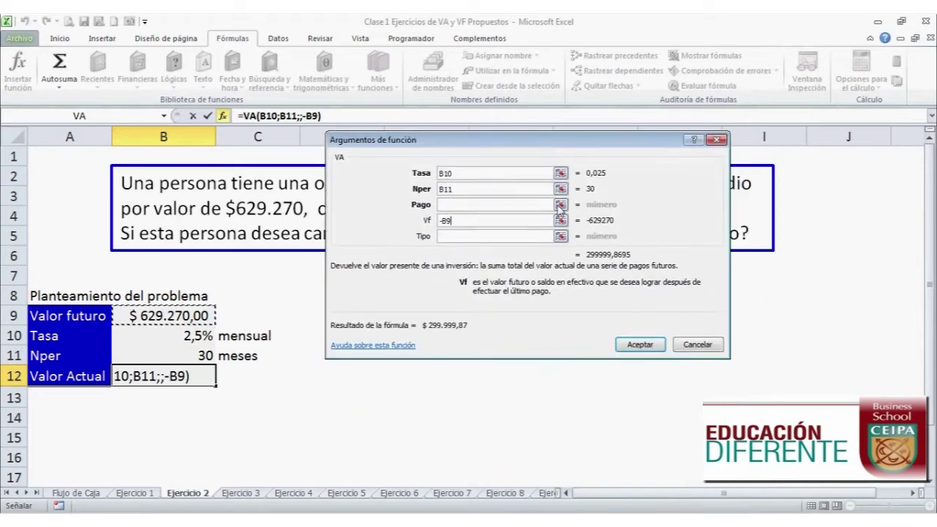
pyautogui.click(636, 343)
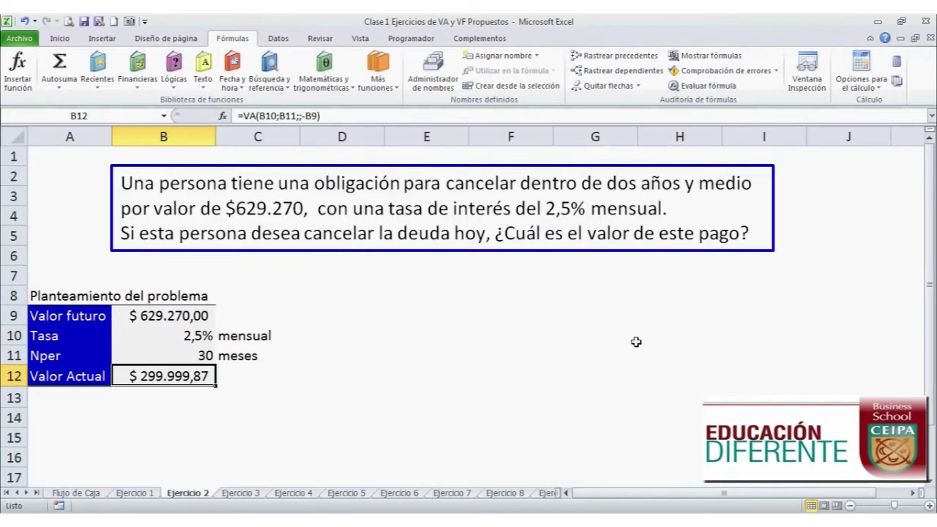
# Adjust B12's displayed decimals: add one, then remove three
pyautogui.click(62, 39)
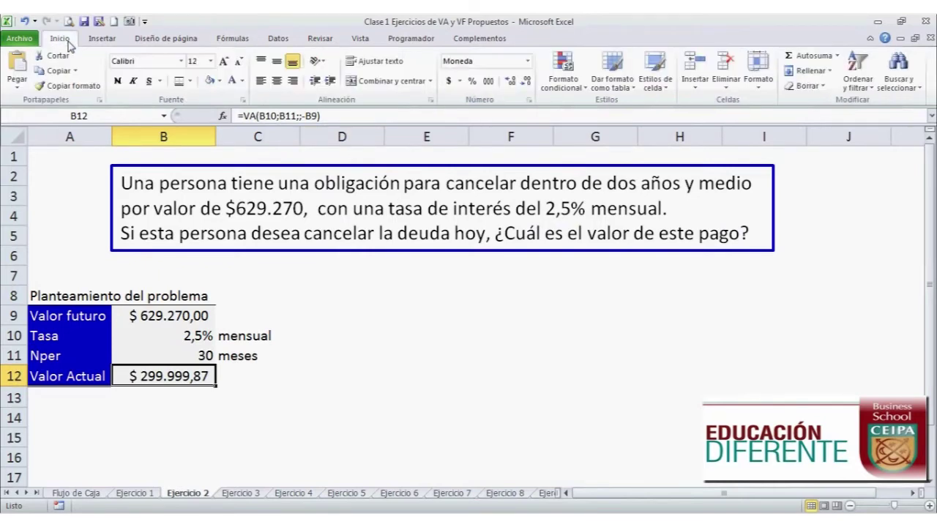
pyautogui.click(510, 83)
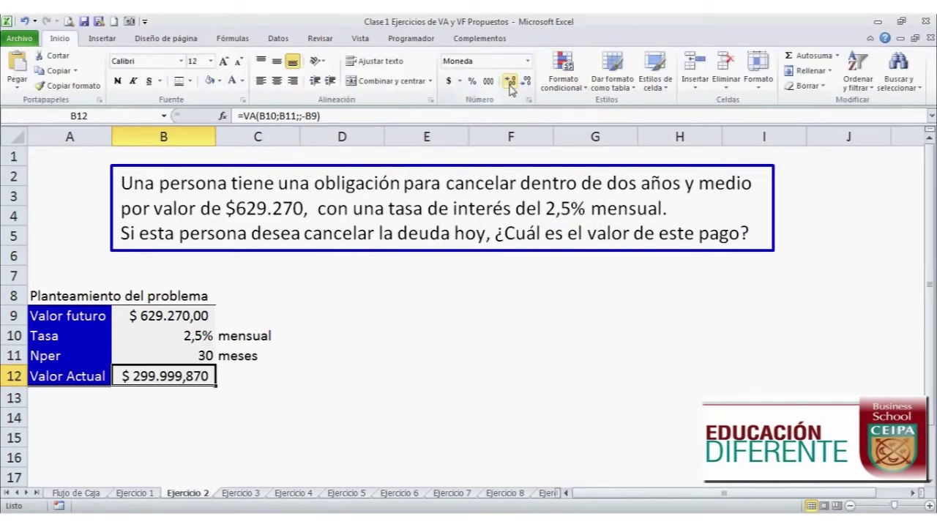
pyautogui.click(526, 82)
pyautogui.click(526, 82)
pyautogui.click(526, 82)
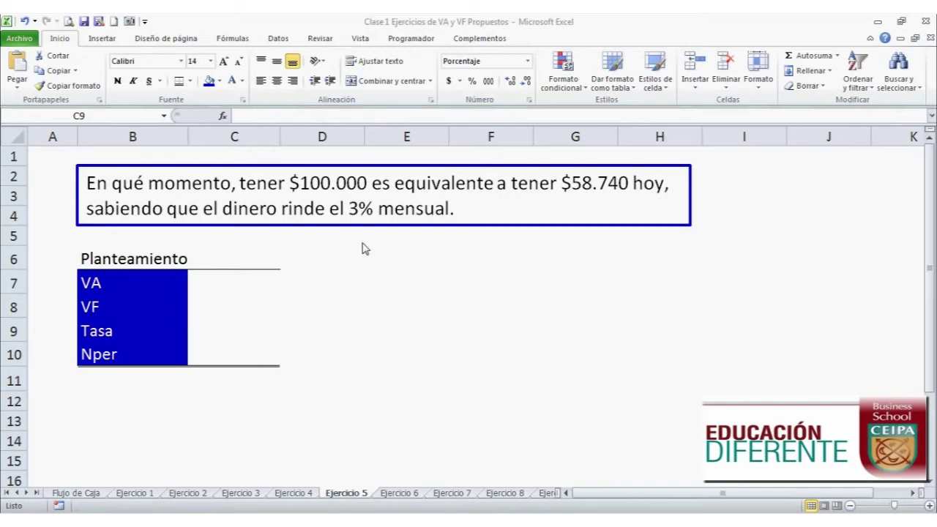
# Enter VA 58.740 in C7, VF 100.000 in C8 and rate 3 'mensual' in C9
pyautogui.click(213, 280)
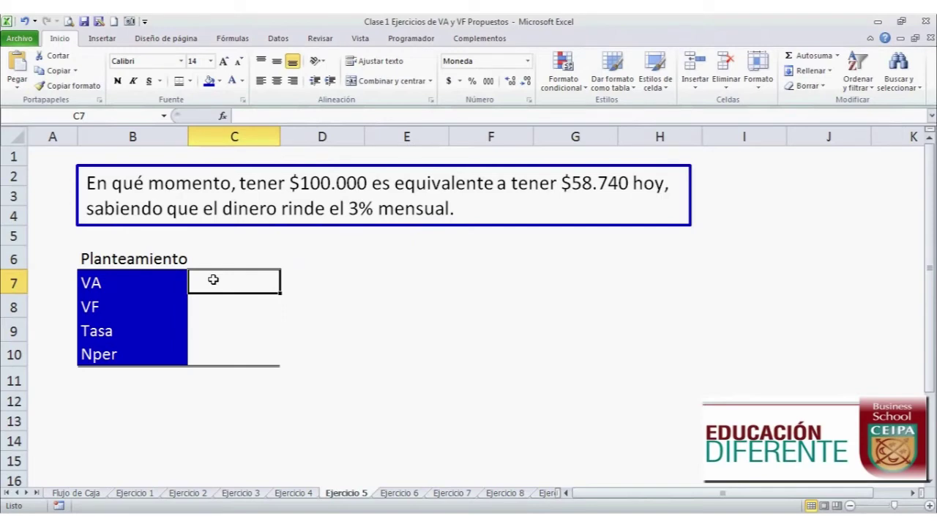
pyautogui.write('5')
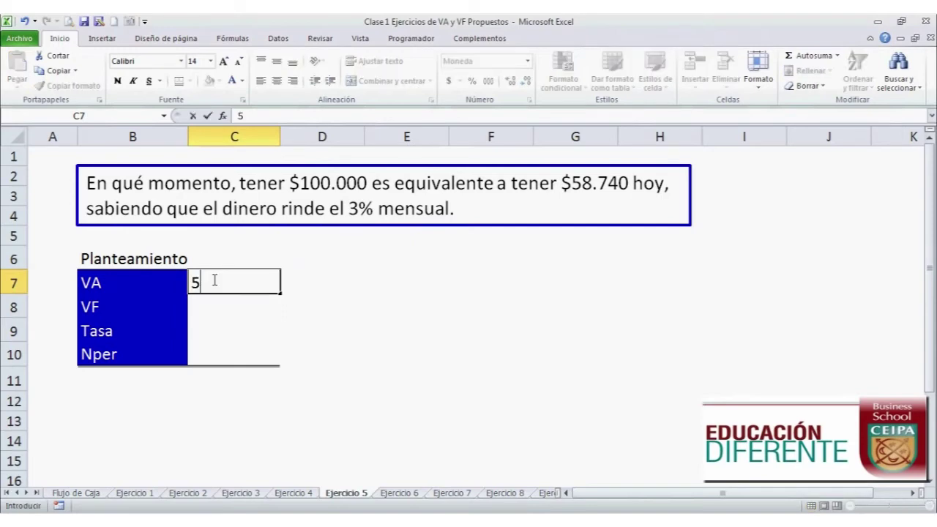
pyautogui.write('$58.740')
pyautogui.press('Return')
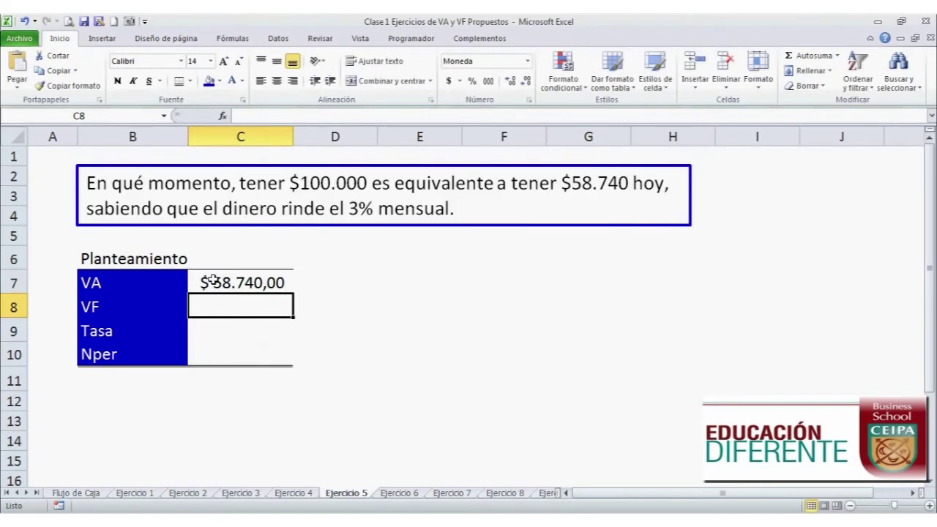
pyautogui.write('100.000')
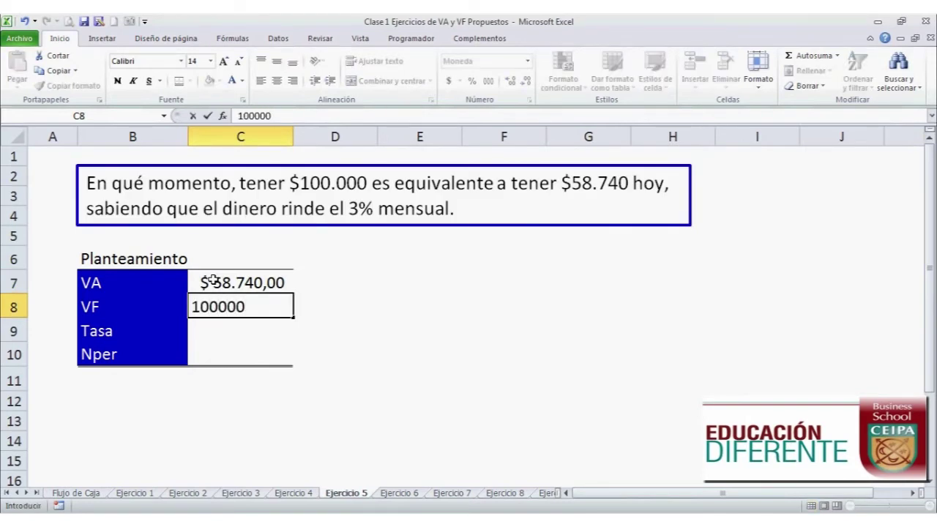
pyautogui.press('Return')
pyautogui.write('3')
pyautogui.press('Tab')
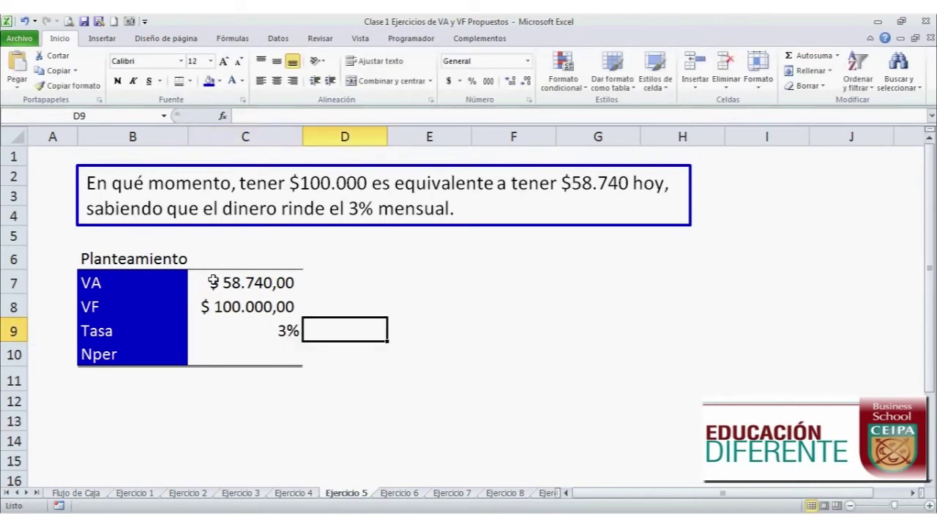
pyautogui.write('mensiu')
pyautogui.press('BackSpace')
pyautogui.press('BackSpace')
pyautogui.write('ual')
pyautogui.press('Return')
pyautogui.press('Left')
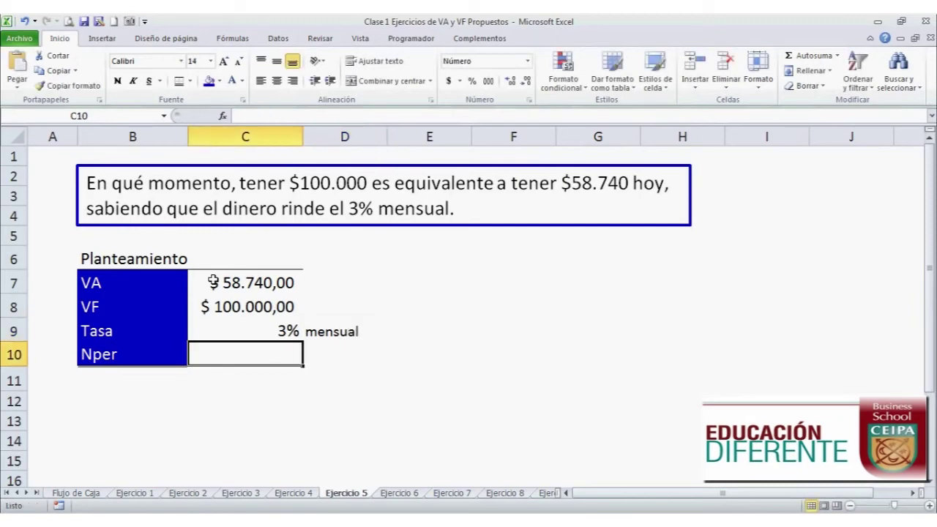
# Insert the NPER financial function into C10 and move its arguments dialog aside
pyautogui.click(233, 38)
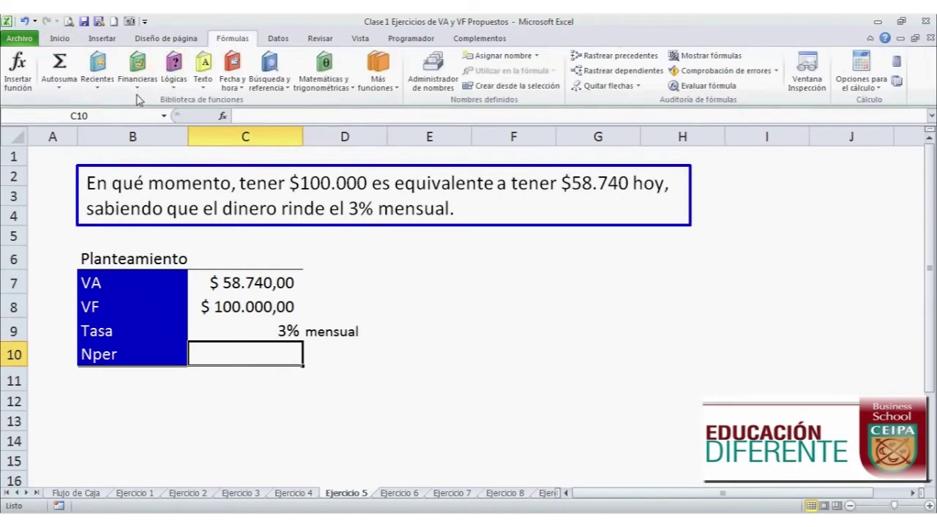
pyautogui.click(137, 69)
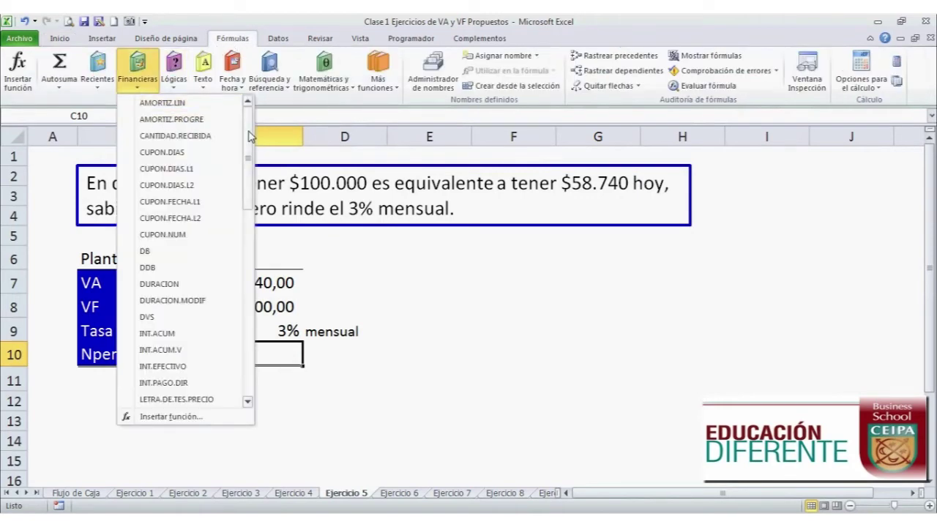
pyautogui.scroll(-4, 190, 220)
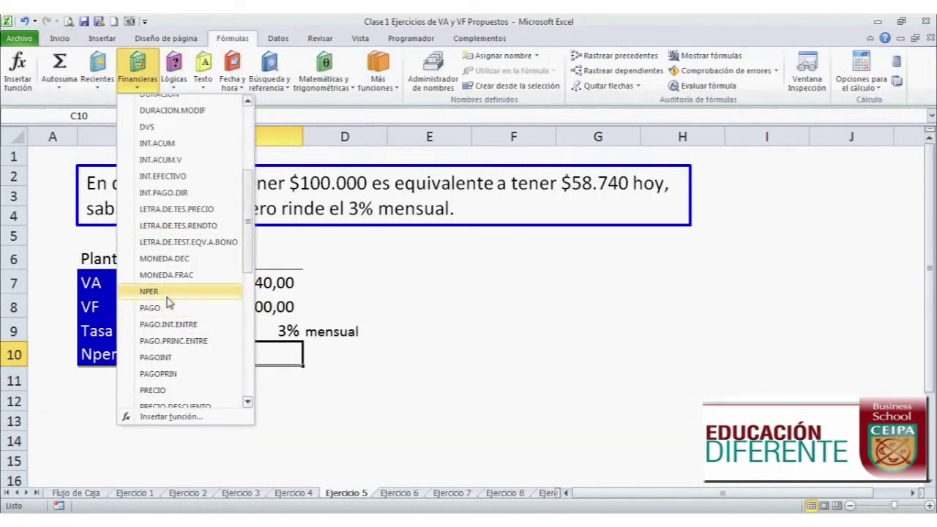
pyautogui.click(167, 297)
pyautogui.moveTo(476, 142); pyautogui.dragTo(542, 205)
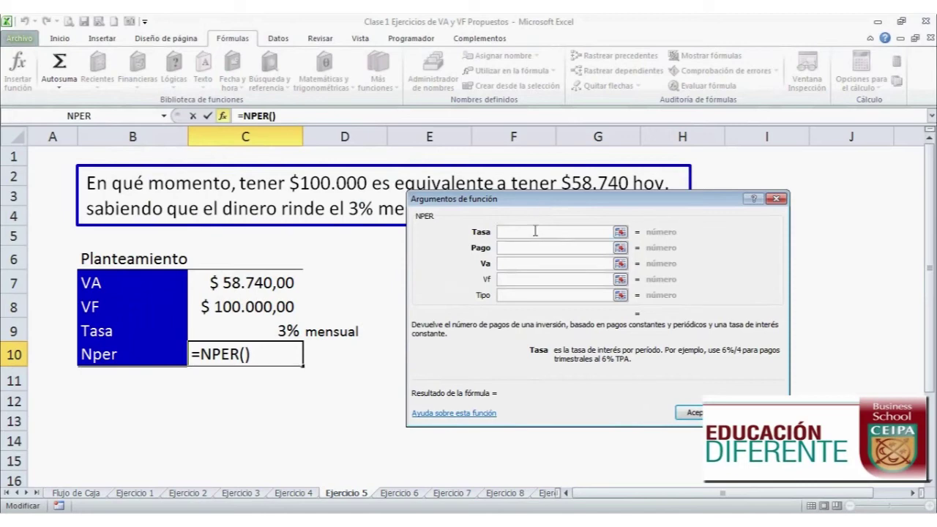
# Set NPER arguments Tasa=C9, Va=-C7, Vf=C8 and confirm, giving 18 periods
pyautogui.click(280, 333)
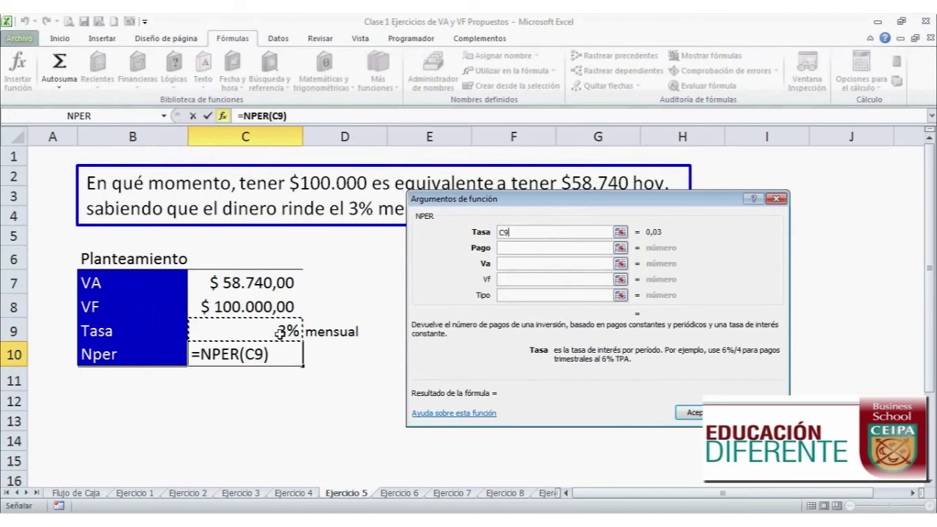
pyautogui.click(519, 264)
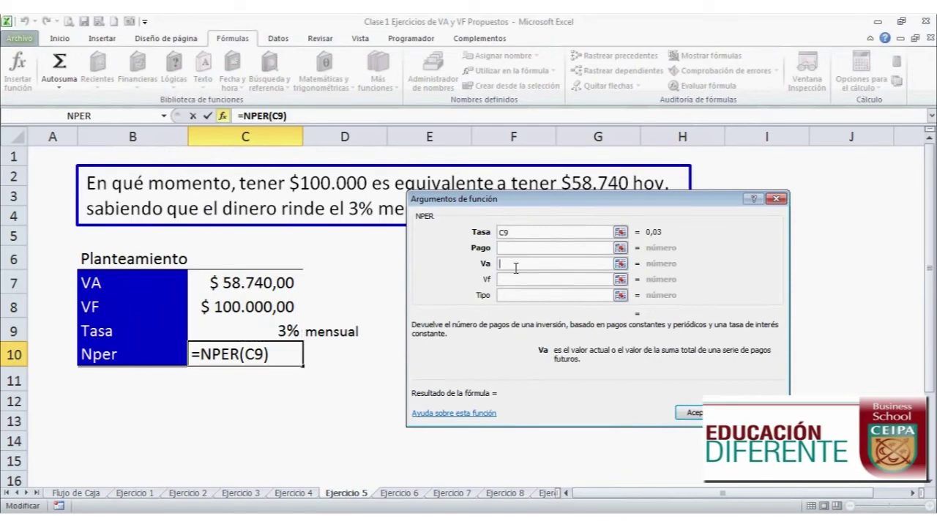
pyautogui.click(260, 281)
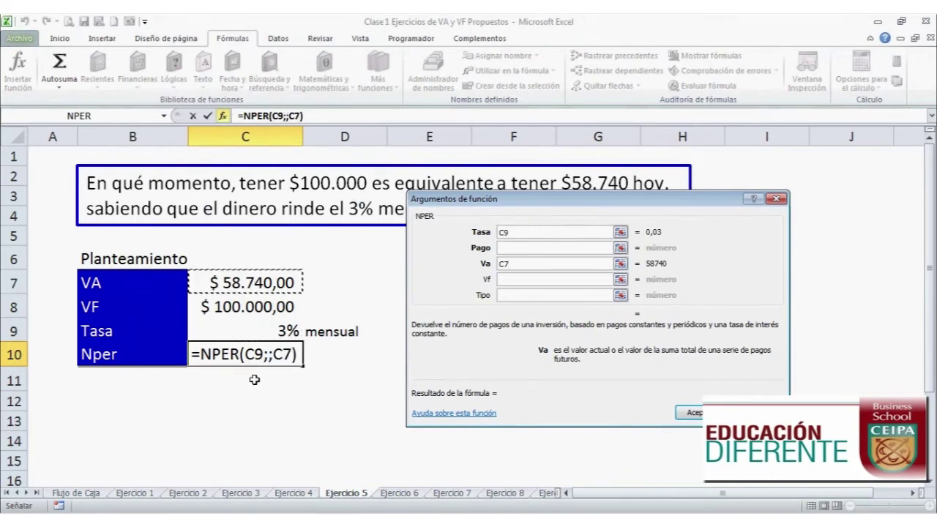
pyautogui.click(519, 279)
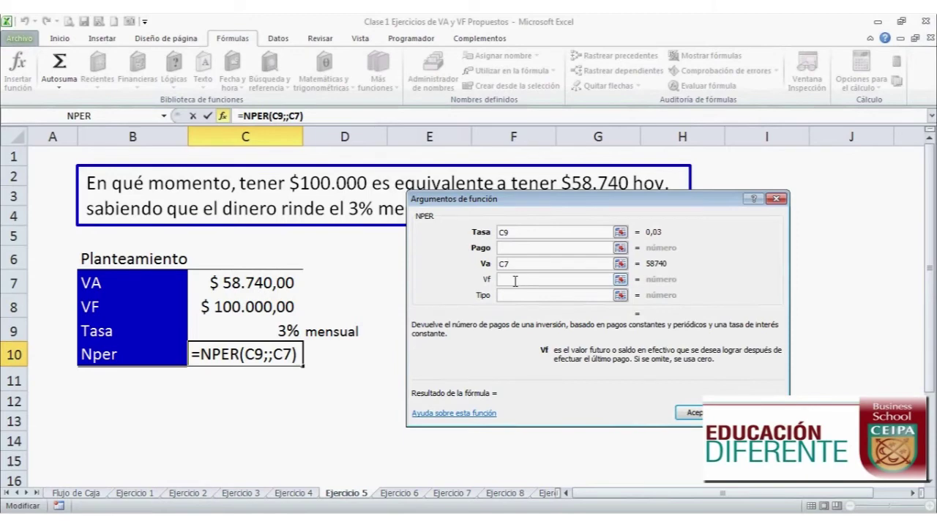
pyautogui.click(282, 307)
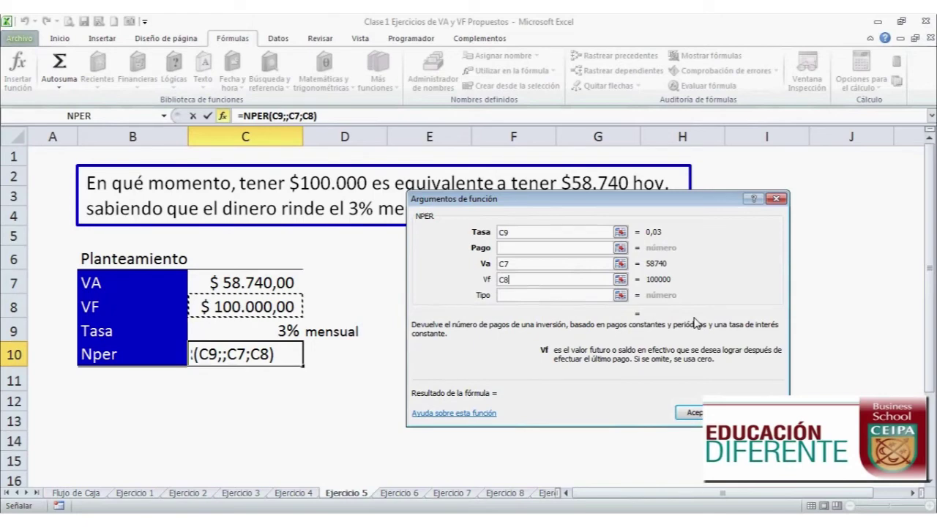
pyautogui.click(532, 265)
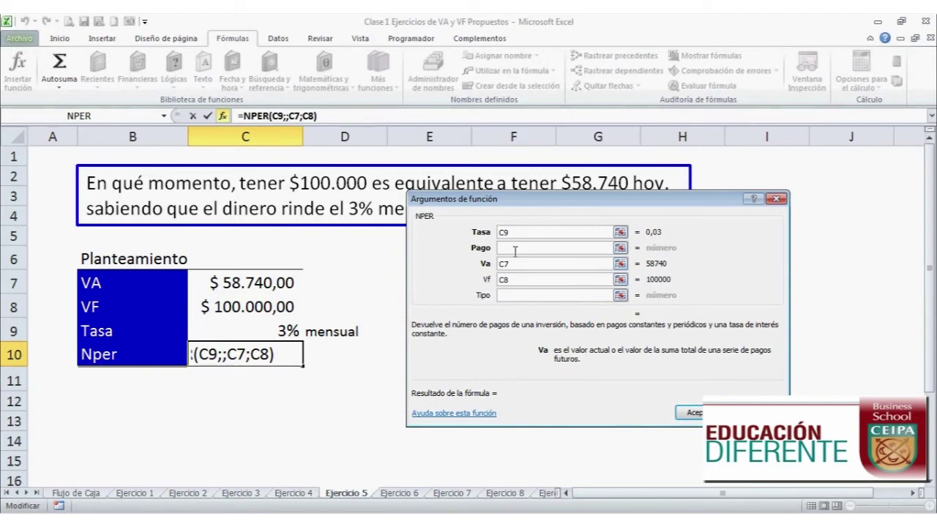
pyautogui.write('-')
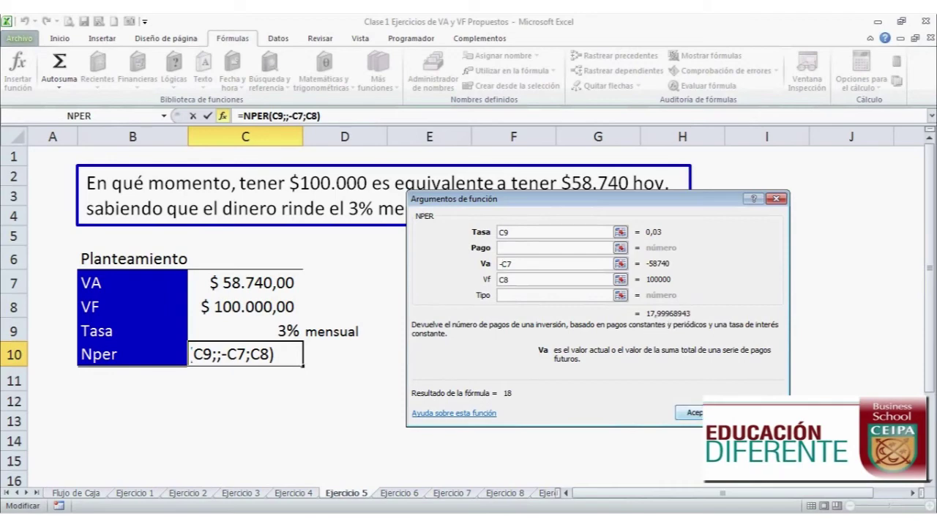
pyautogui.click(690, 412)
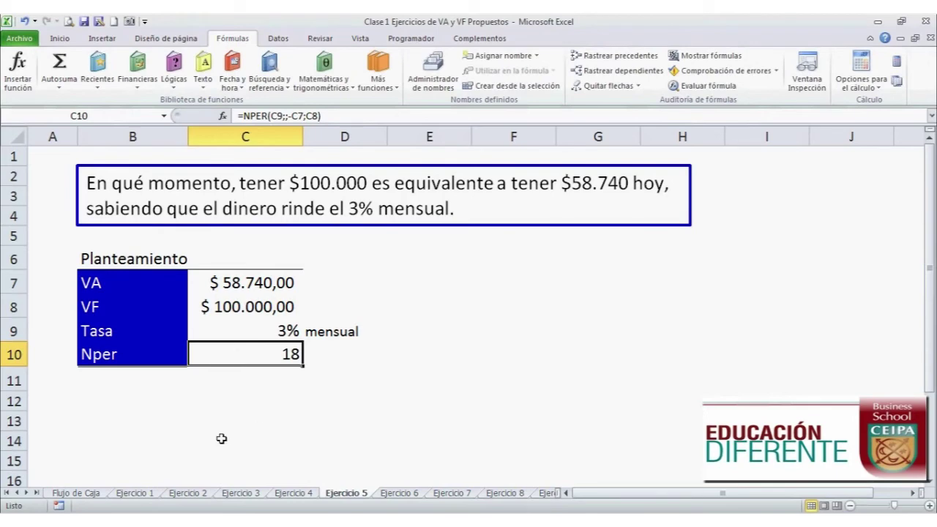
# Label the 18-period result with 'meses' in D10
pyautogui.click(341, 353)
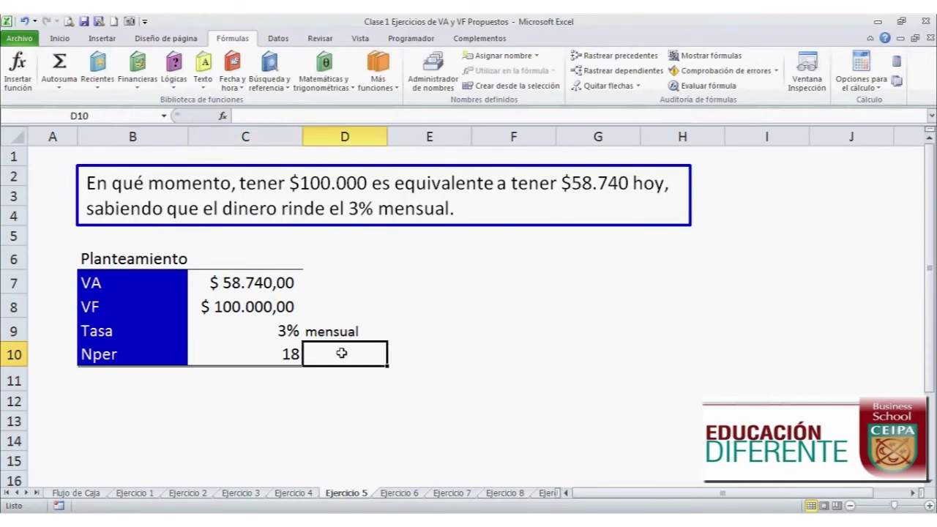
pyautogui.write('meses')
pyautogui.press('Return')
pyautogui.press('Up')
pyautogui.press('Up')
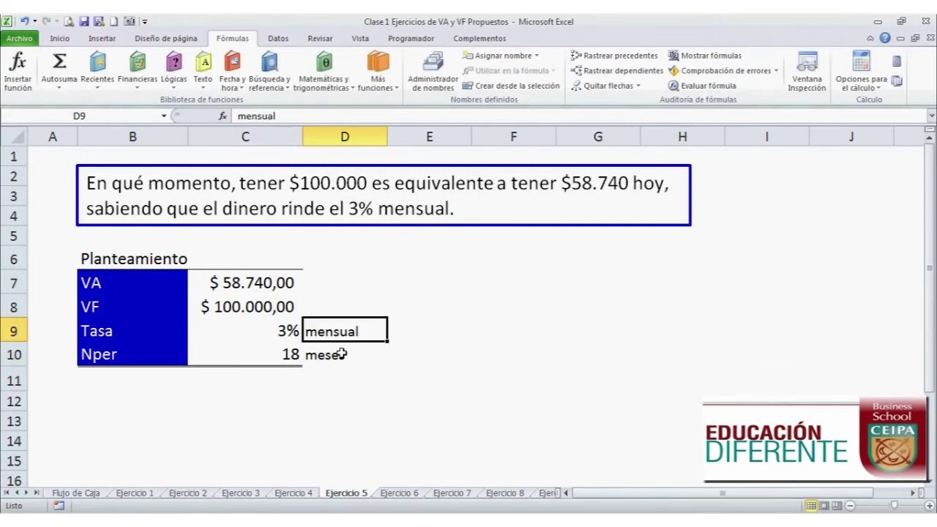
pyautogui.press('Left')
pyautogui.press('Down')
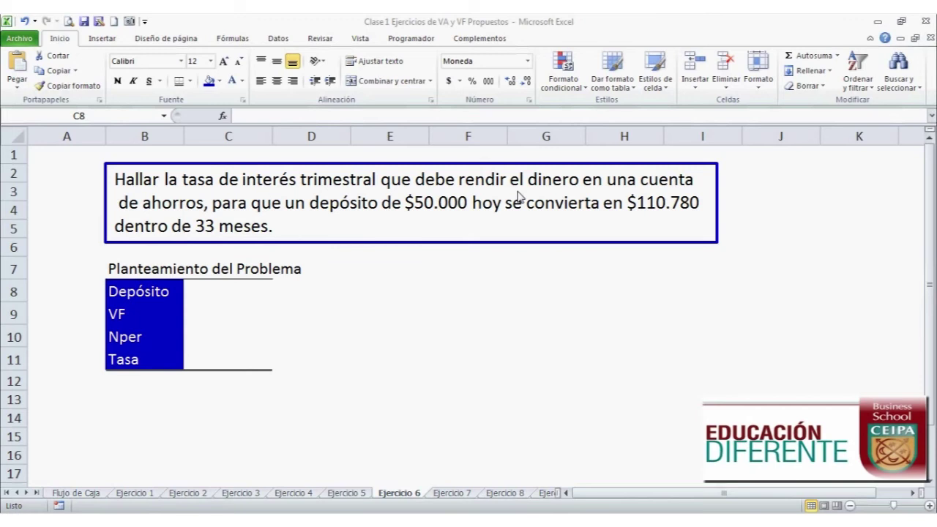
# Enter deposit 50000 in C8, future value 110780 in C9 and 11 'trimestres' in C10
pyautogui.click(227, 288)
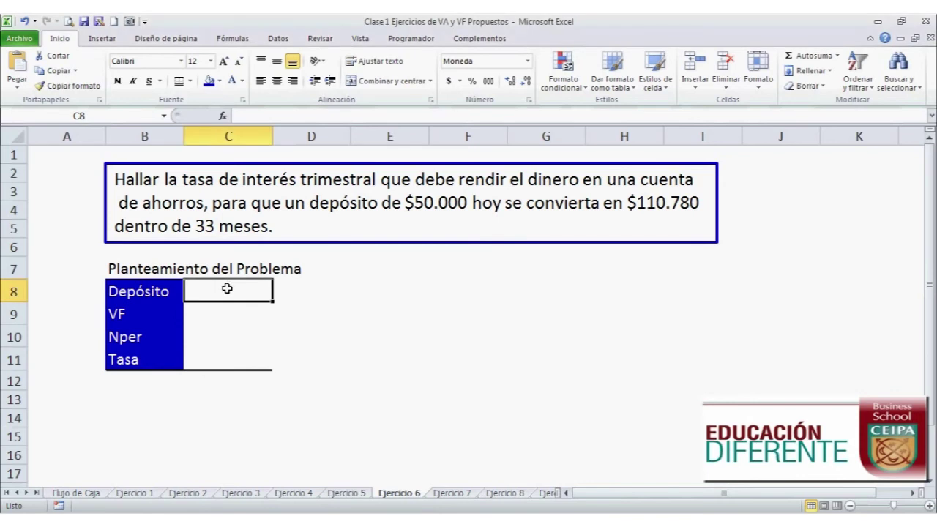
pyautogui.write('5')
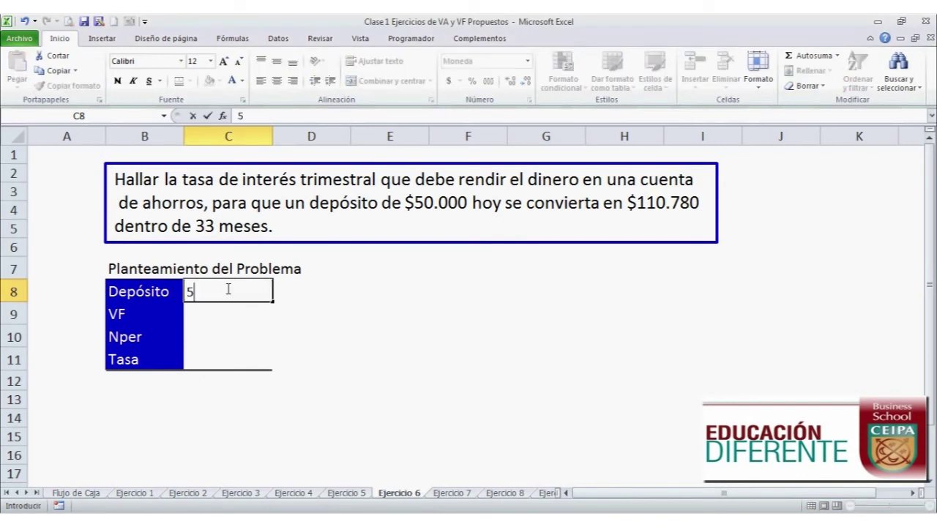
pyautogui.write('0000')
pyautogui.press('Return')
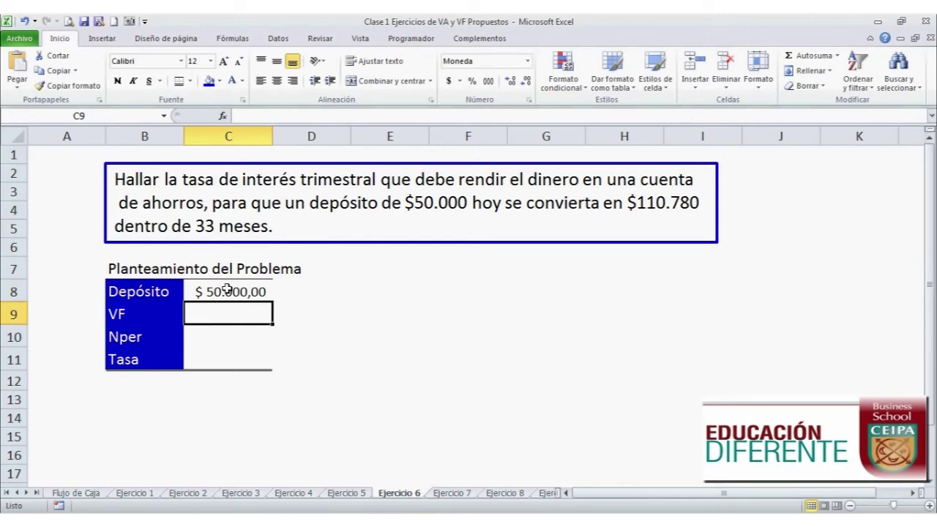
pyautogui.write('110')
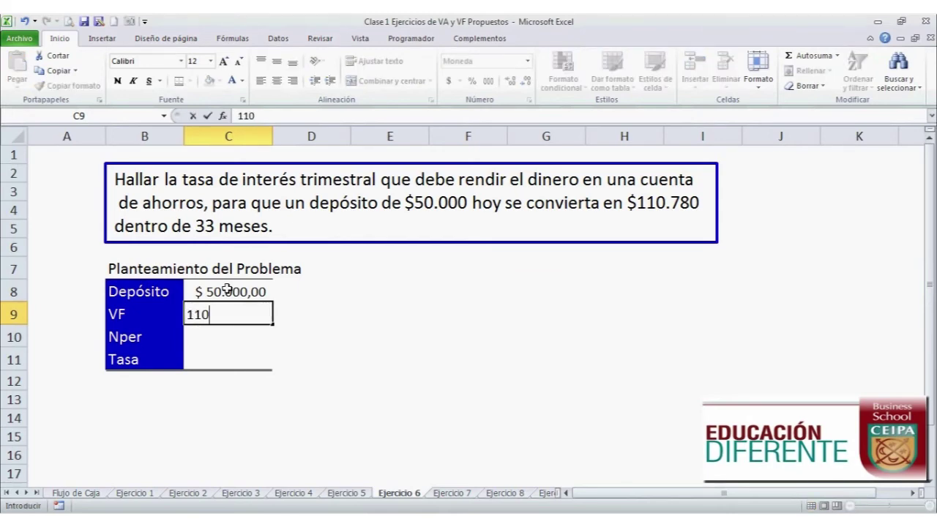
pyautogui.write('780')
pyautogui.press('Return')
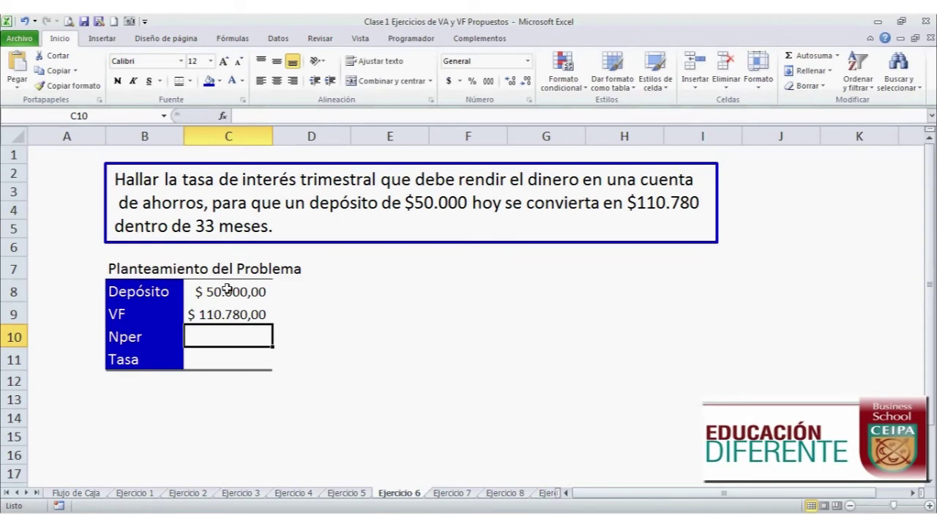
pyautogui.write('11')
pyautogui.press('Tab')
pyautogui.write('trimestres')
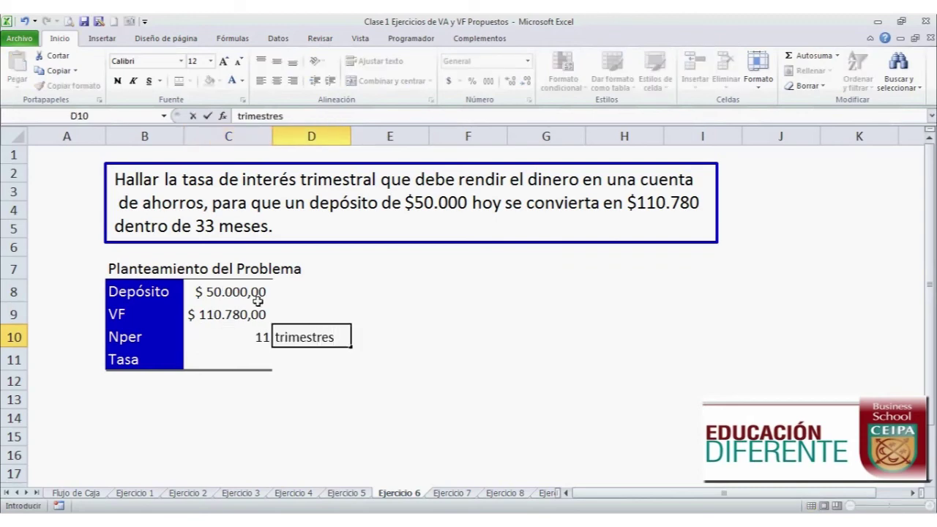
pyautogui.press('Return')
pyautogui.press('Left')
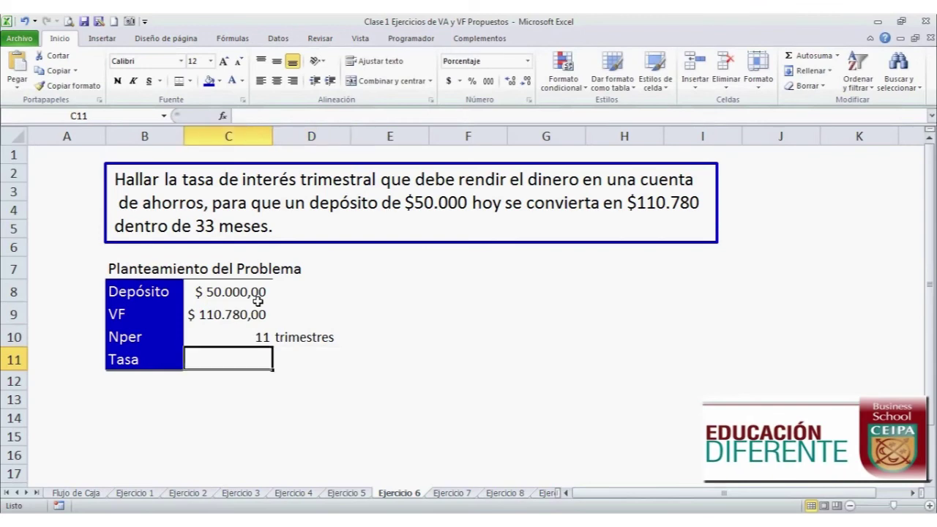
pyautogui.click(244, 38)
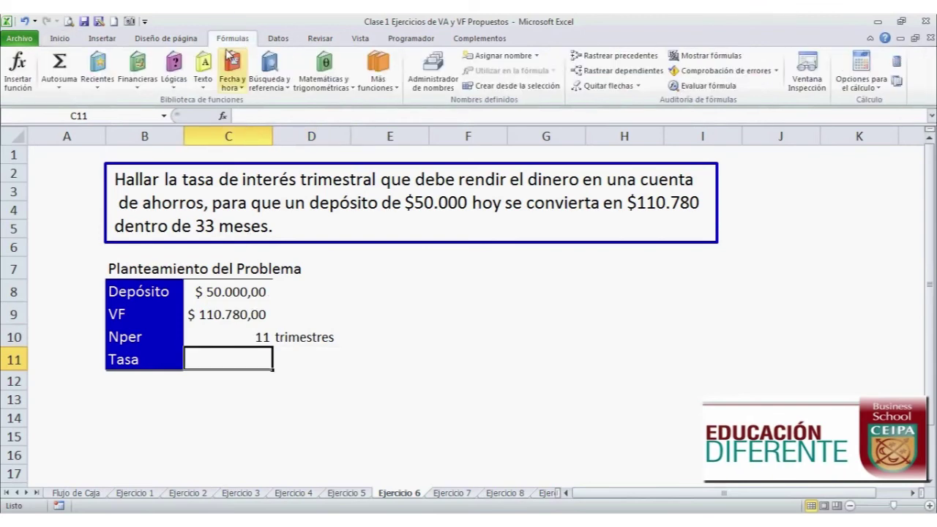
# Insert the TASA financial function into C11
pyautogui.click(137, 96)
pyautogui.moveTo(247, 122); pyautogui.dragTo(247, 291)
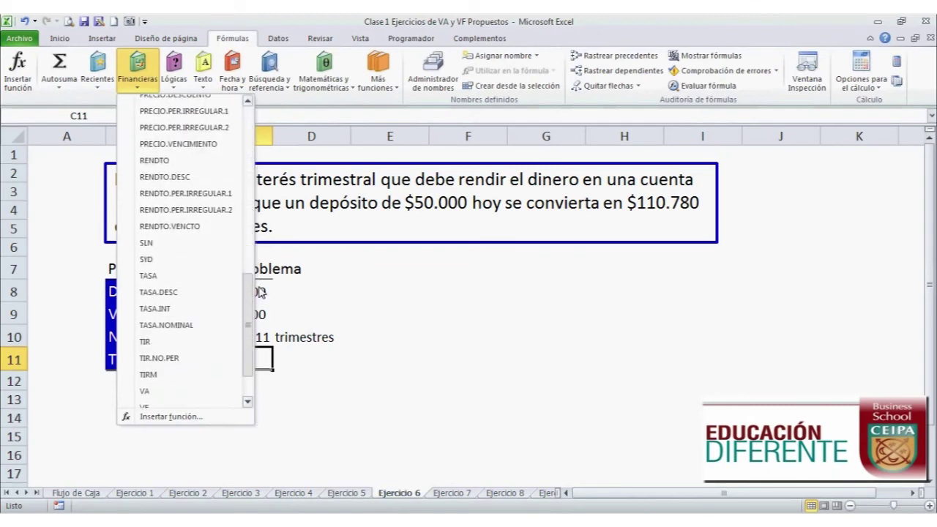
pyautogui.click(149, 274)
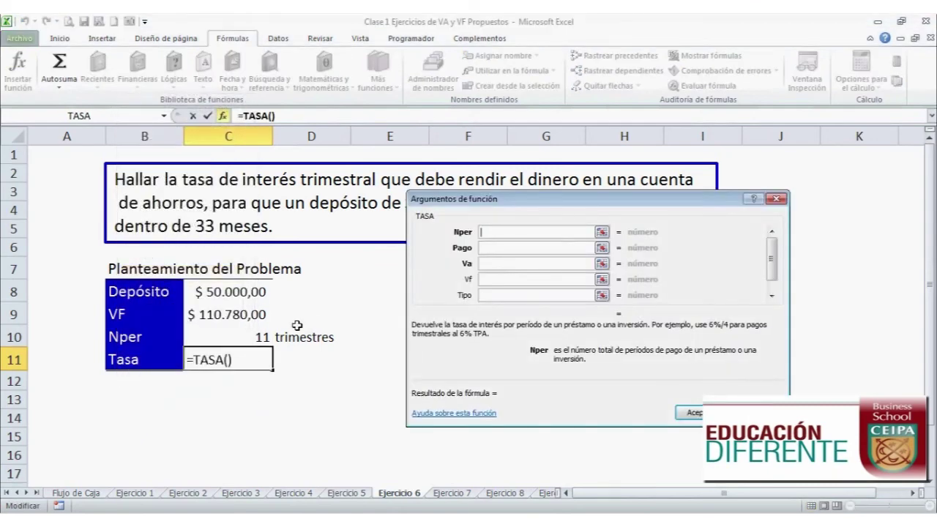
# Set TASA arguments Nper=C10, Va=-C8, Vf=C9 and confirm for a 7,50% quarterly rate
pyautogui.click(262, 337)
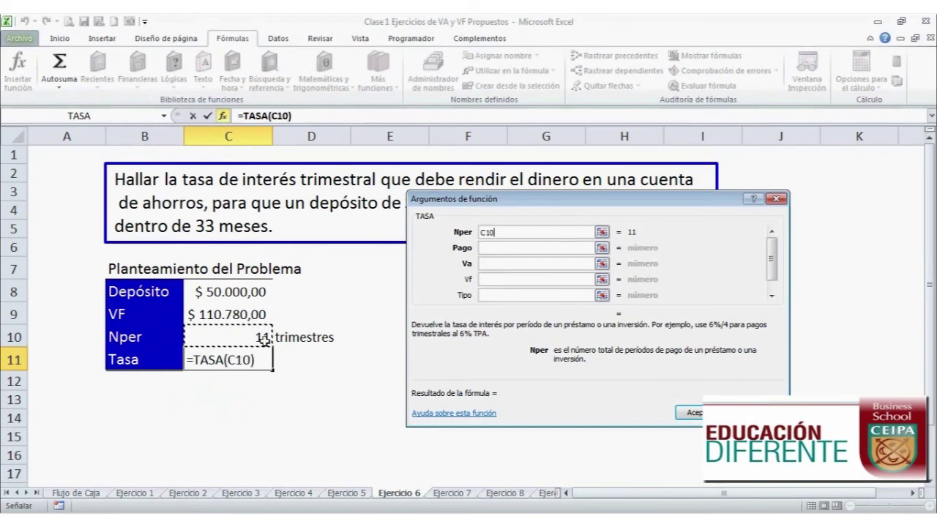
pyautogui.click(504, 250)
pyautogui.click(499, 262)
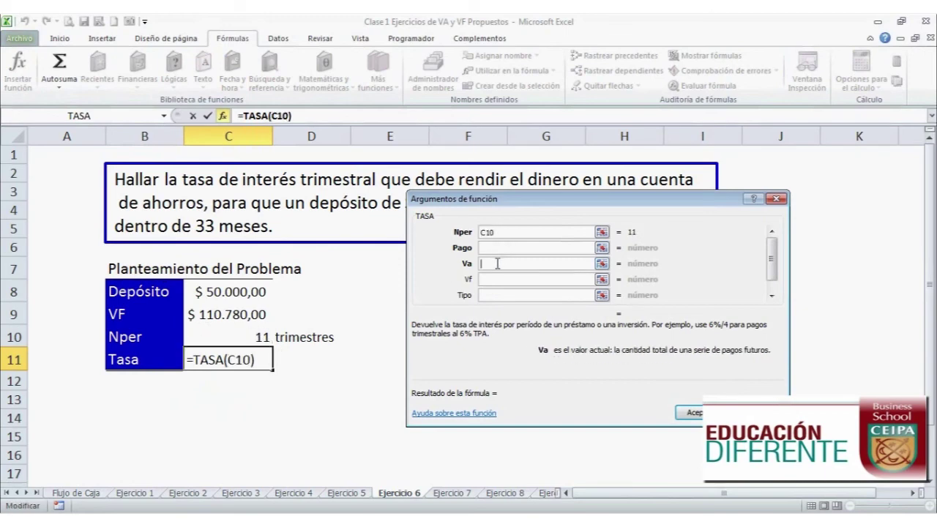
pyautogui.click(264, 295)
pyautogui.press('Tab')
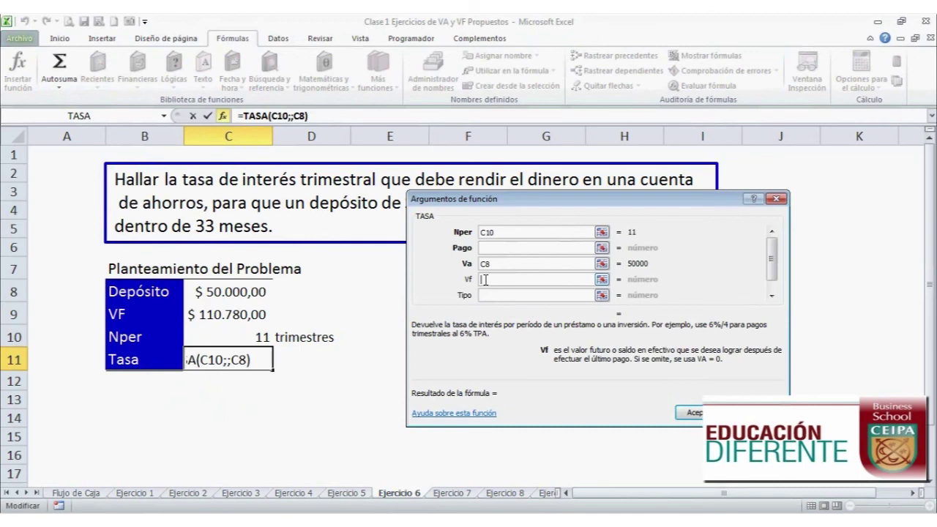
pyautogui.click(242, 316)
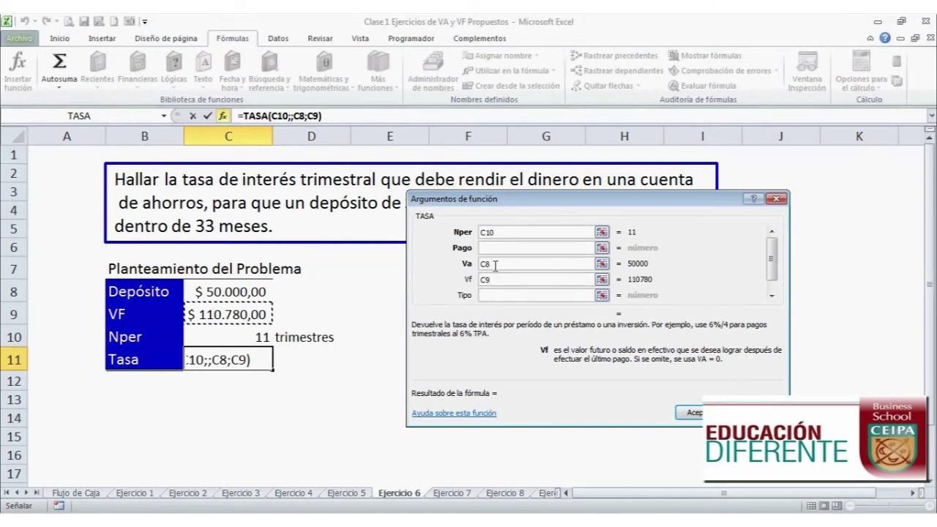
pyautogui.click(483, 263)
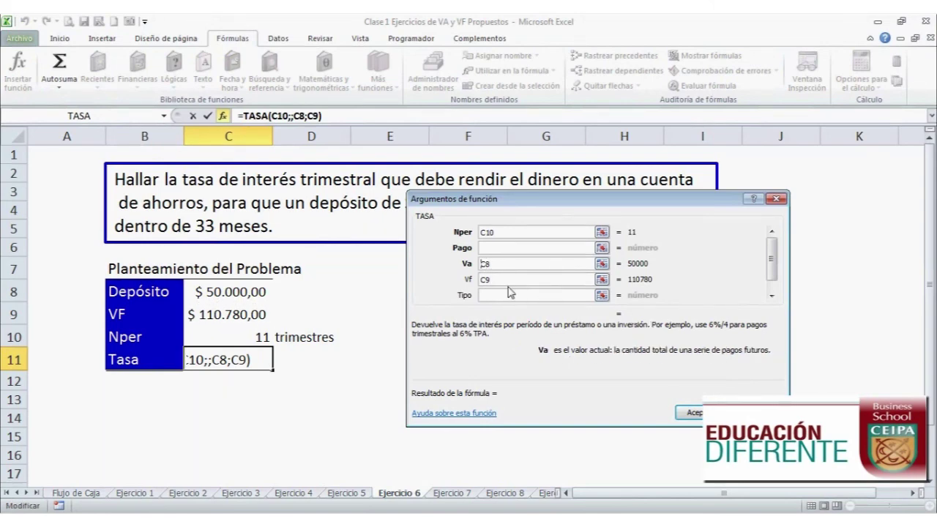
pyautogui.write('-')
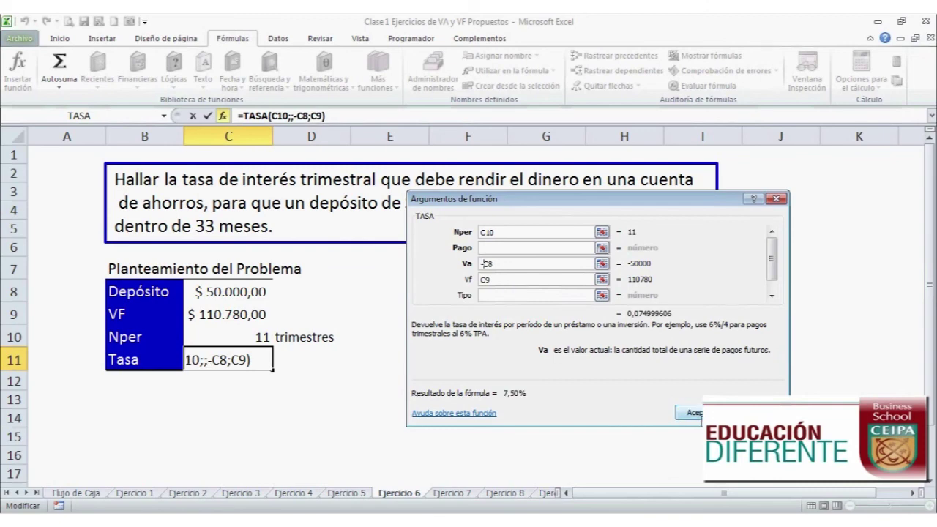
pyautogui.click(699, 415)
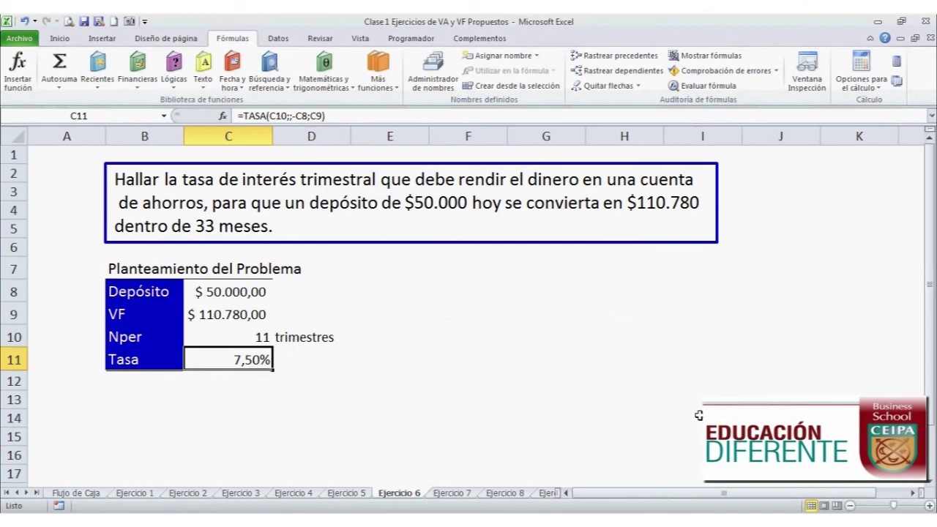
# Enter 'trimestral' in D11 beside the 7,50% rate in C11
pyautogui.click(311, 368)
pyautogui.write('trimestral')
pyautogui.press('Return')
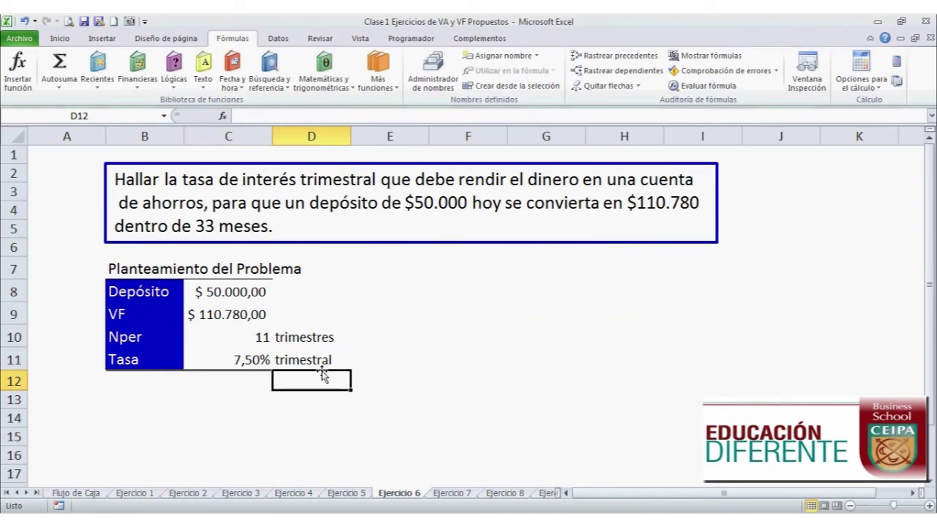